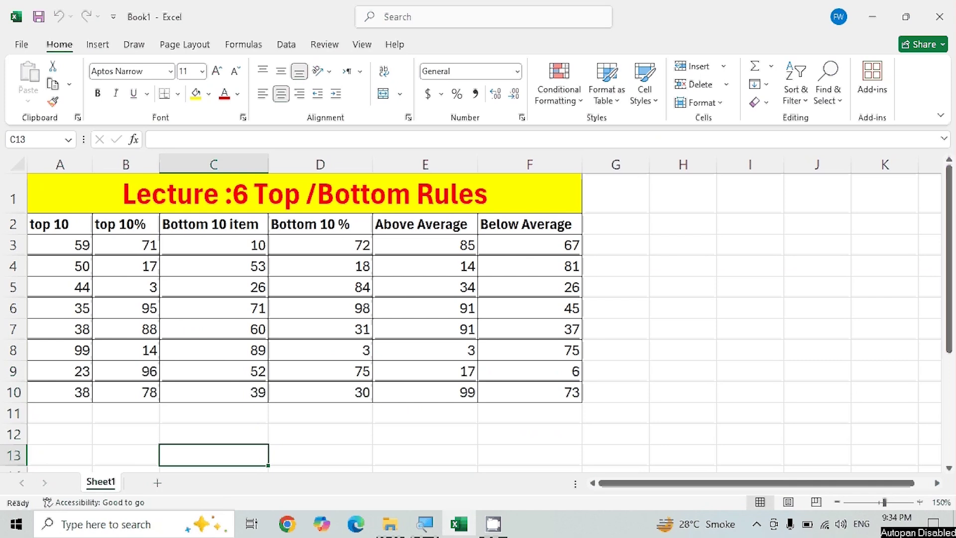
click(564, 77)
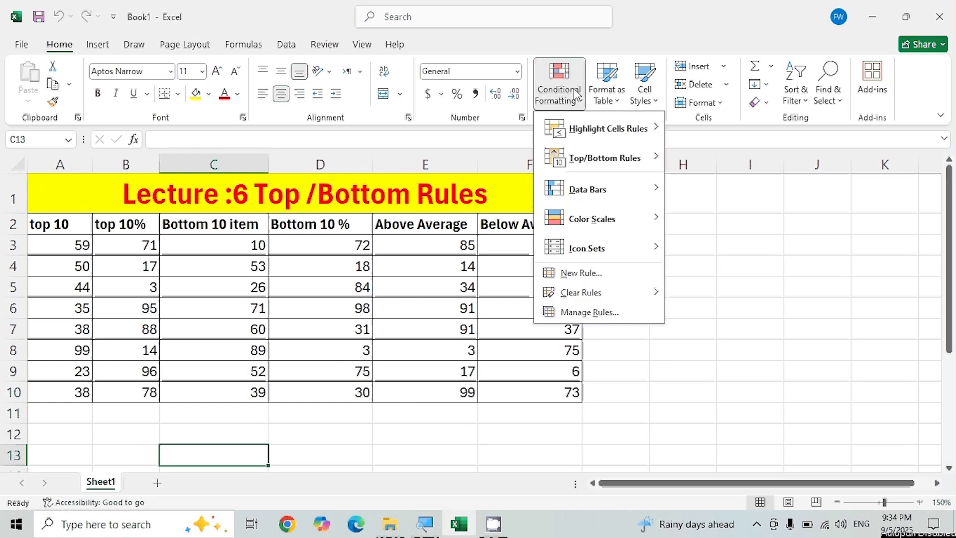
mouse_move(622, 143)
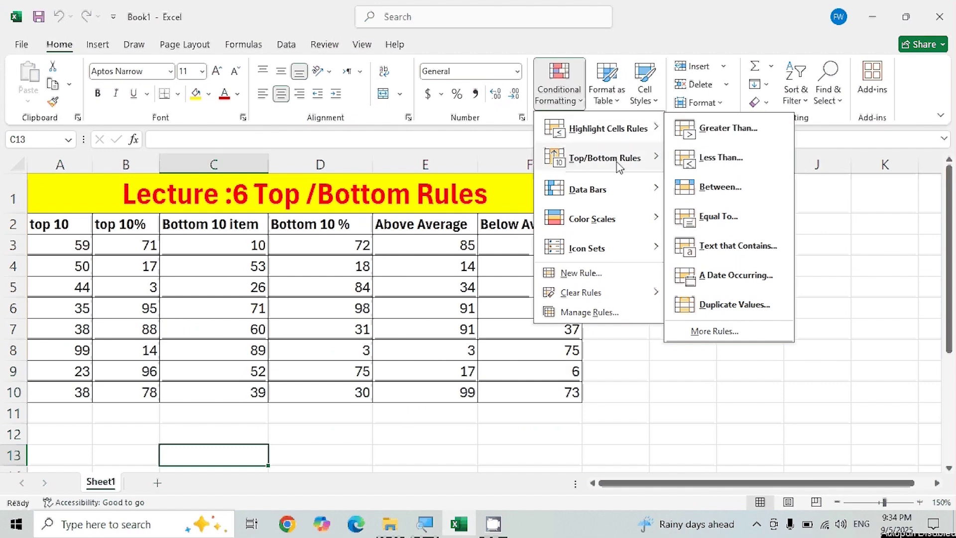
mouse_move(618, 167)
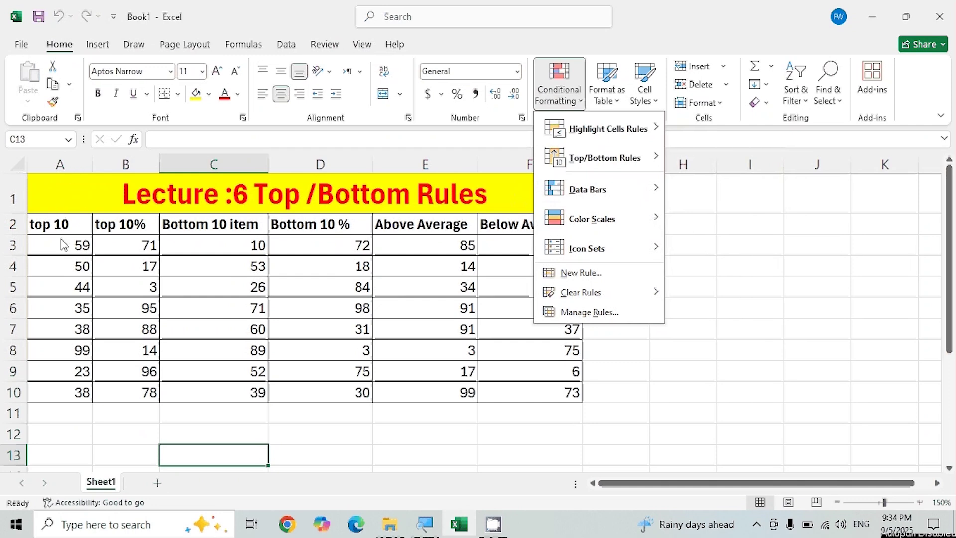
click(76, 168)
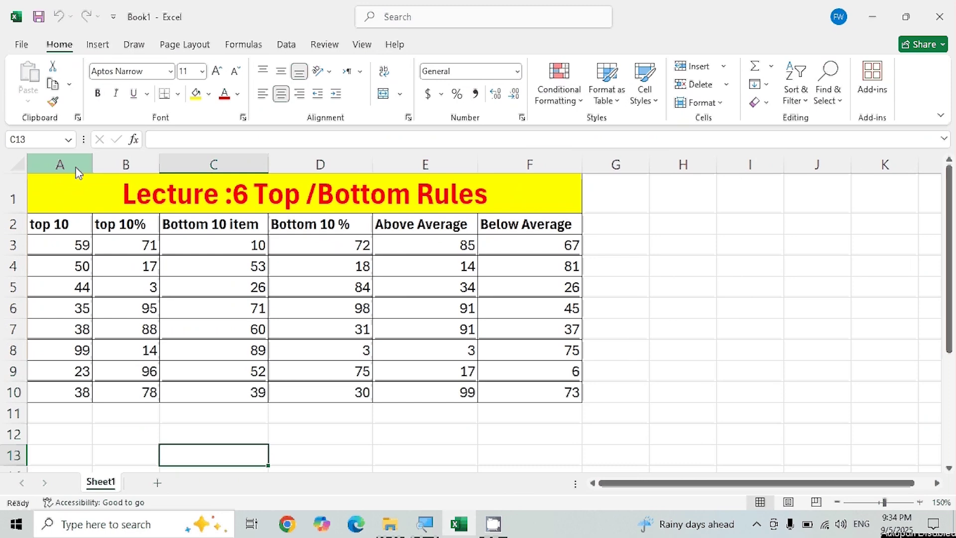
- Apply a Top 10 Items conditional formatting rule to A2:A10, highlighting the top 3 with Light Red Fill with Dark Red Text
drag(31, 223, 58, 391)
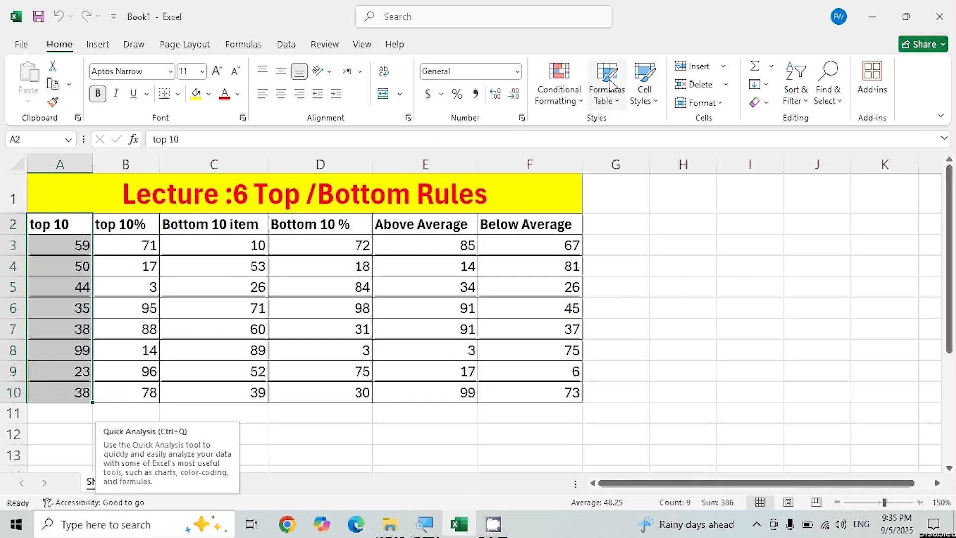
click(559, 87)
mouse_move(578, 156)
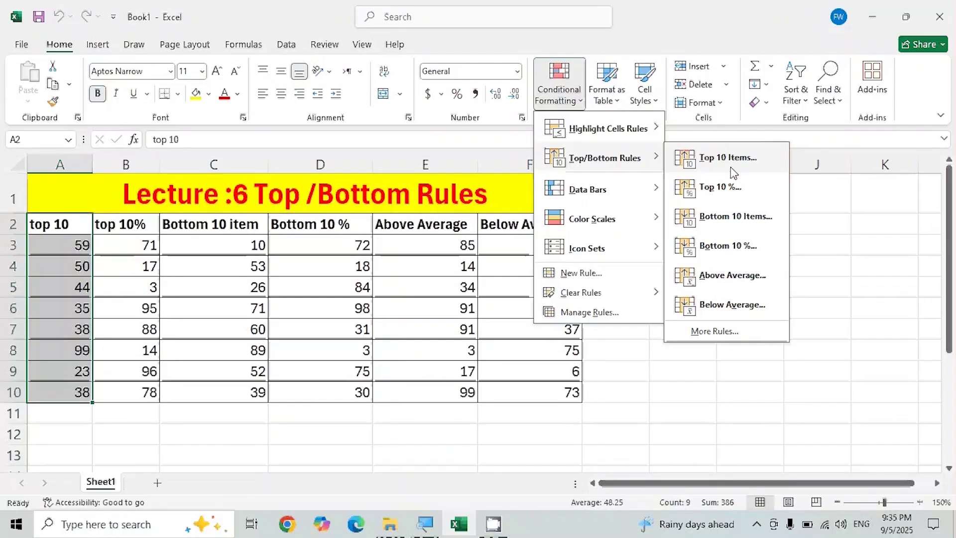
click(732, 172)
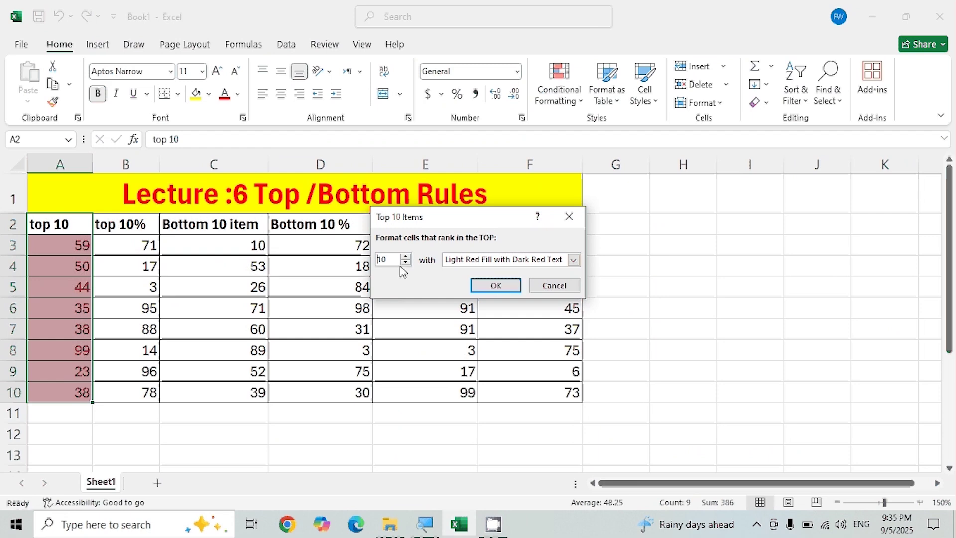
key(BackSpace)
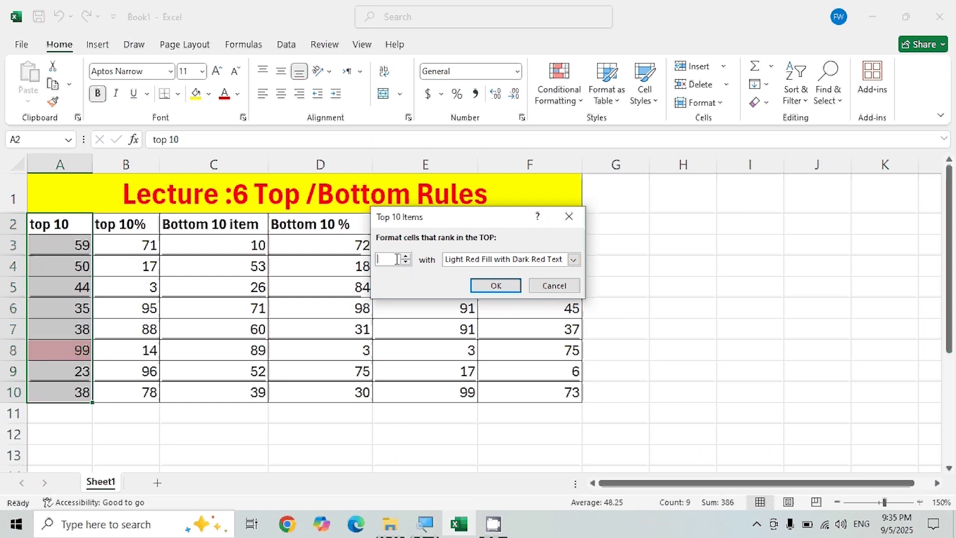
key(BackSpace)
text(3)
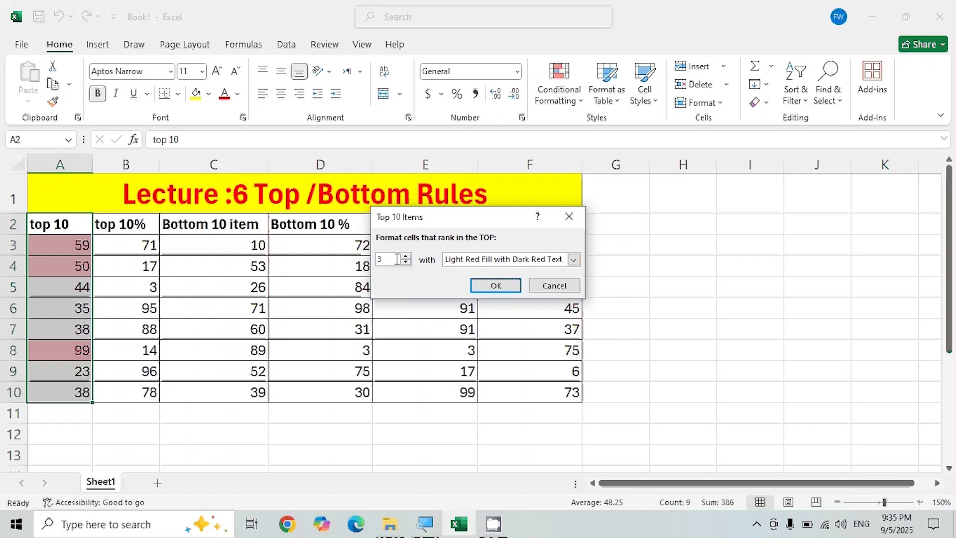
click(477, 286)
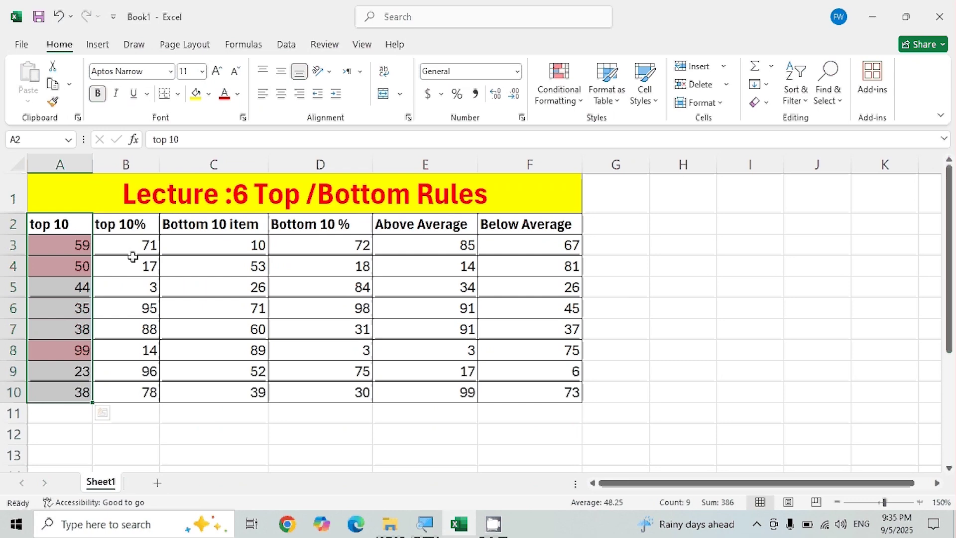
- Apply a Top 10% conditional formatting rule to B2:B10 with Yellow Fill with Dark Yellow Text
click(147, 230)
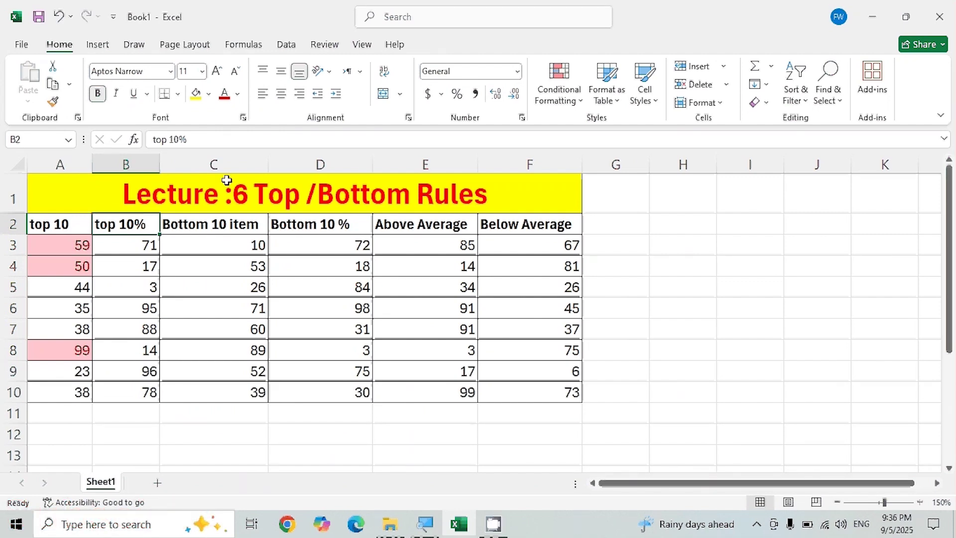
drag(108, 217, 124, 397)
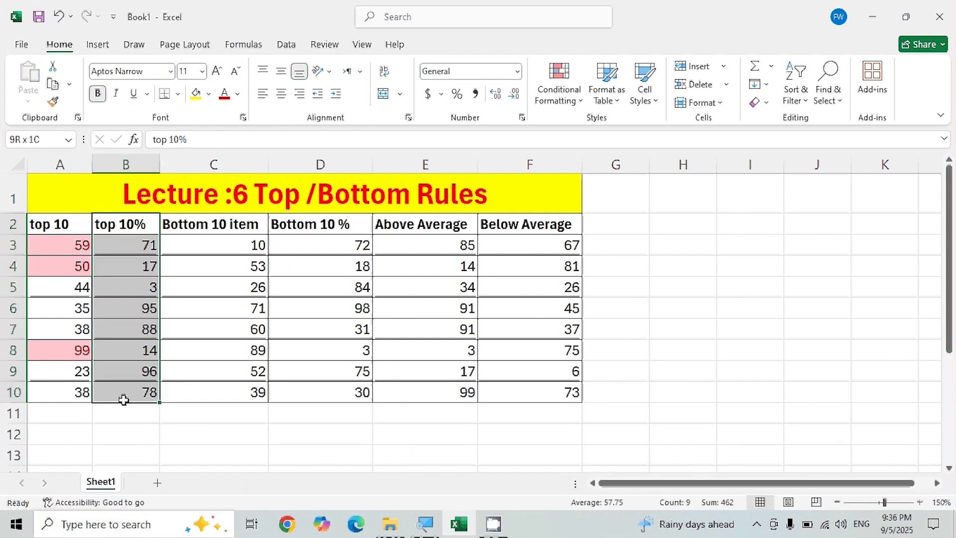
click(559, 82)
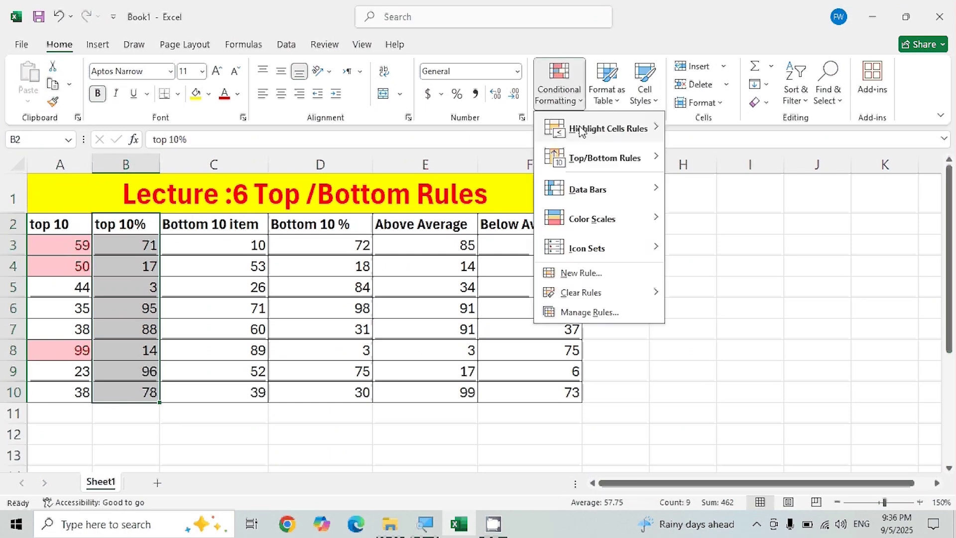
mouse_move(597, 158)
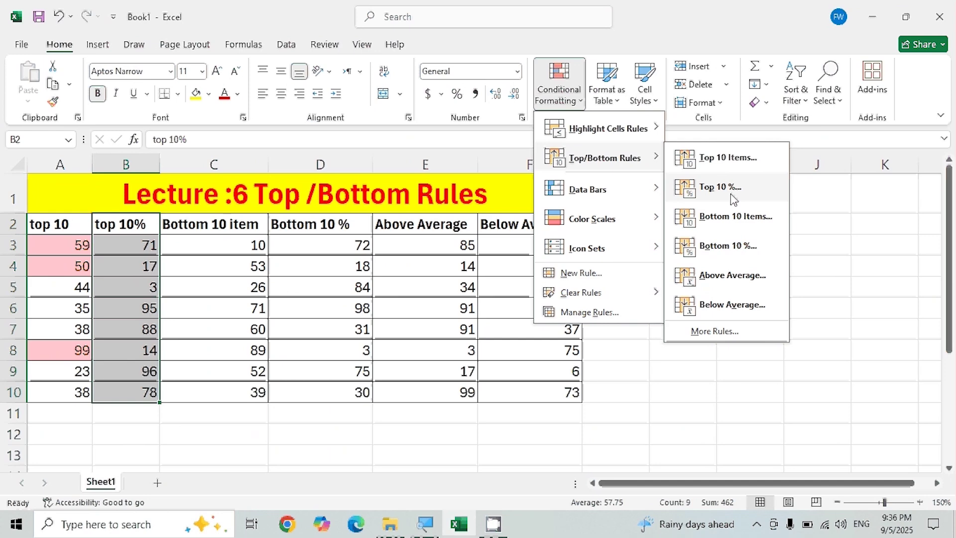
click(730, 195)
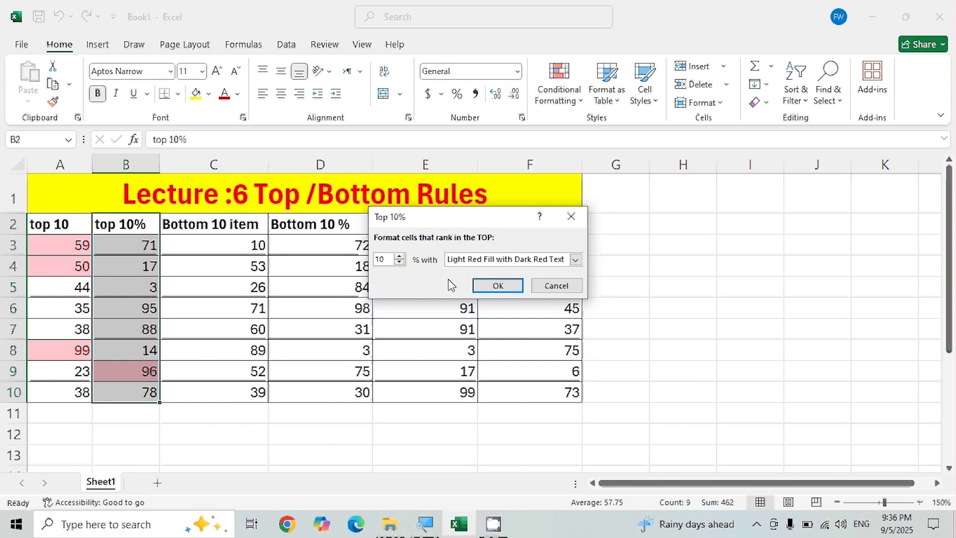
click(575, 258)
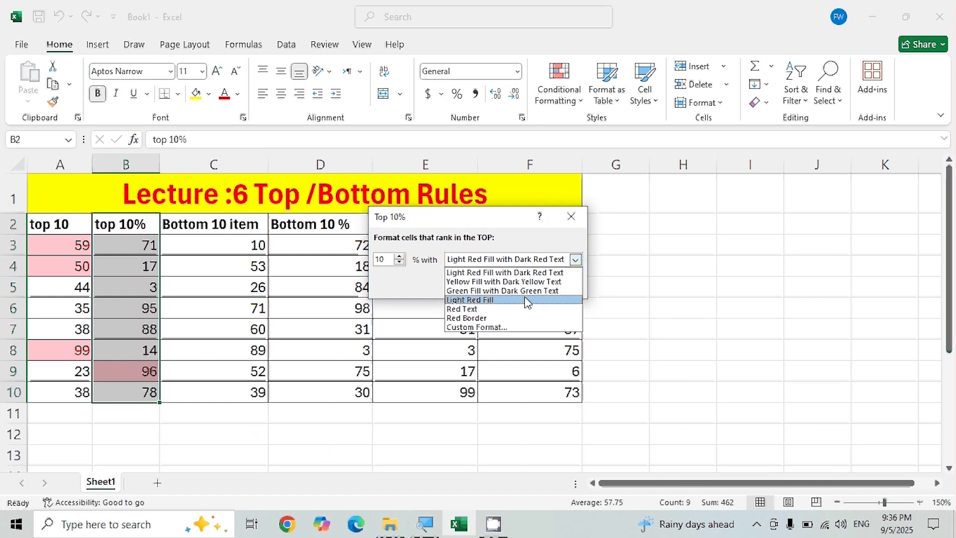
click(503, 282)
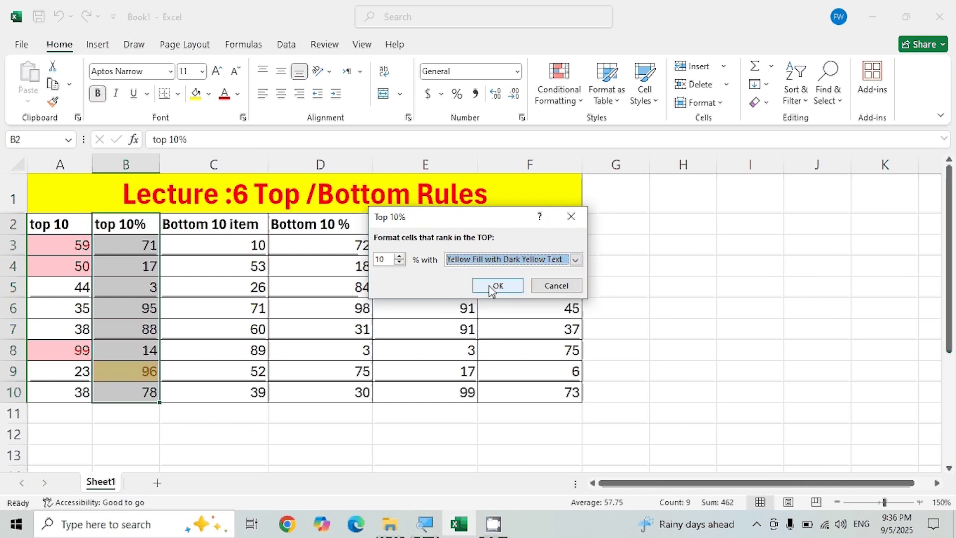
click(391, 259)
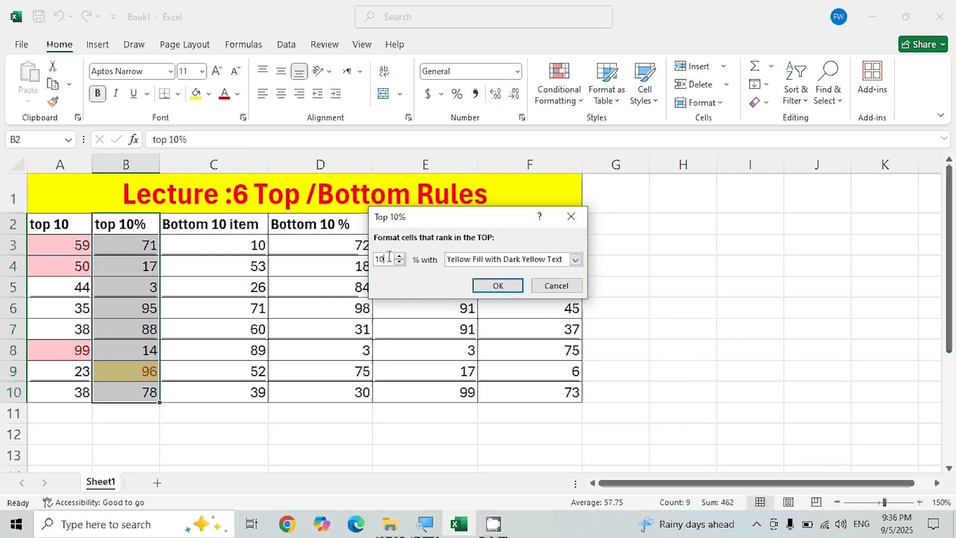
key(BackSpace)
click(498, 285)
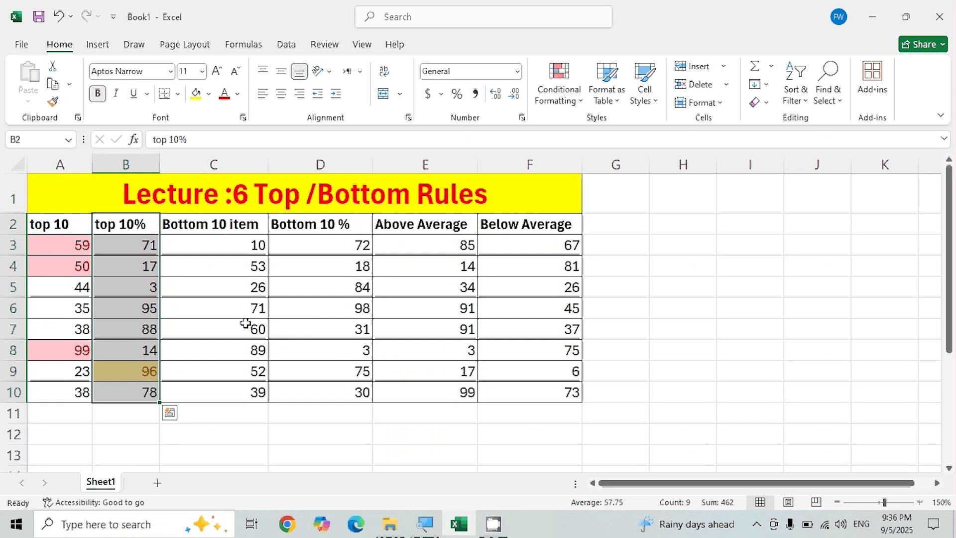
- Calculate the average of the top 10% column in cell H4 with =AVERAGE(B3:B10)
click(661, 260)
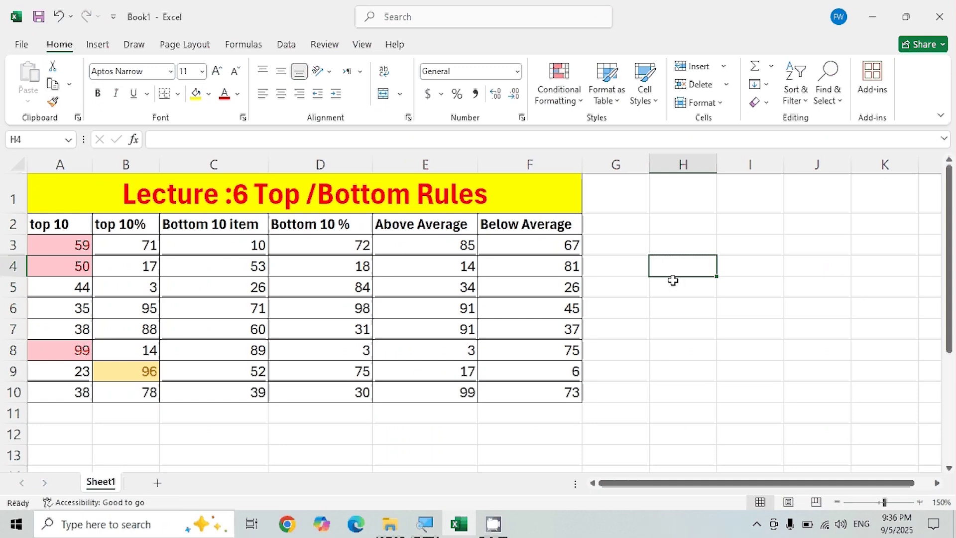
text(=a)
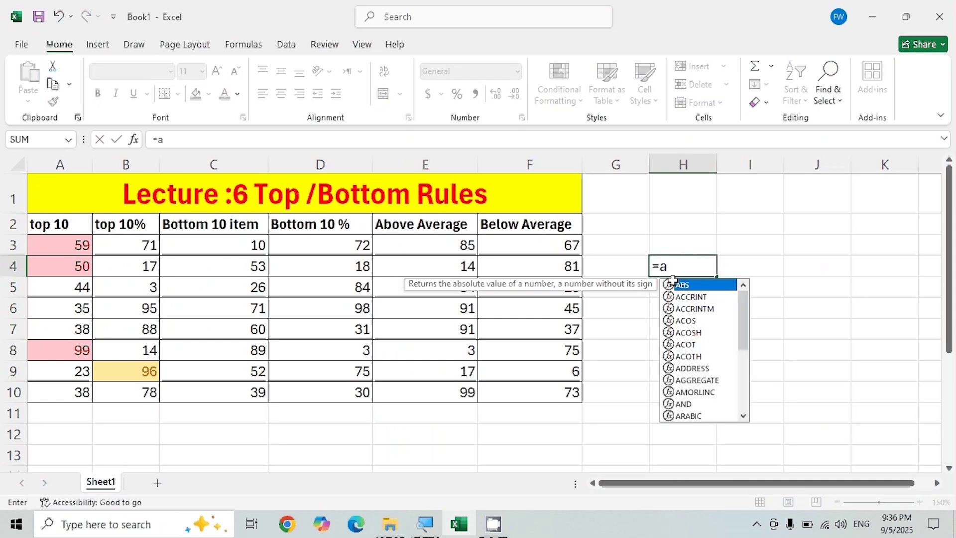
text(v)
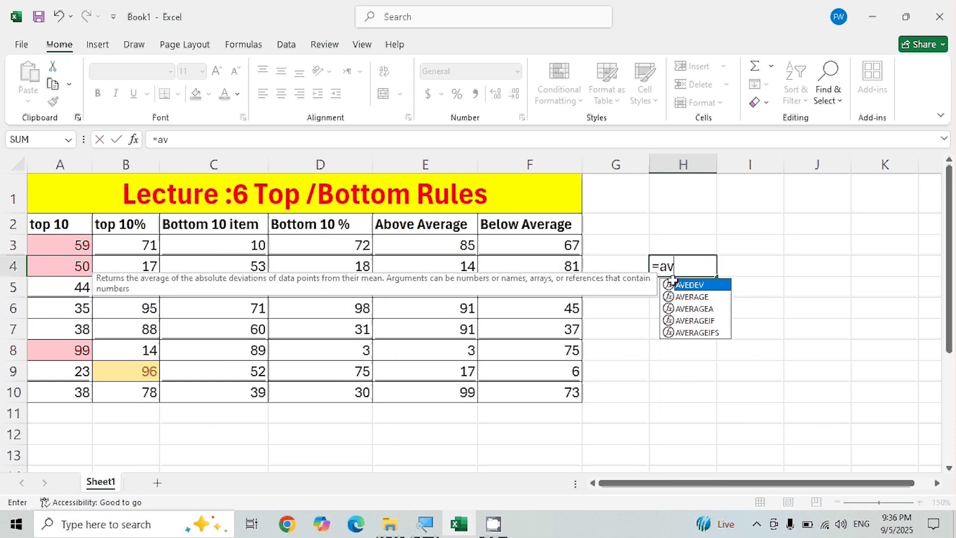
key(Down)
key(Tab)
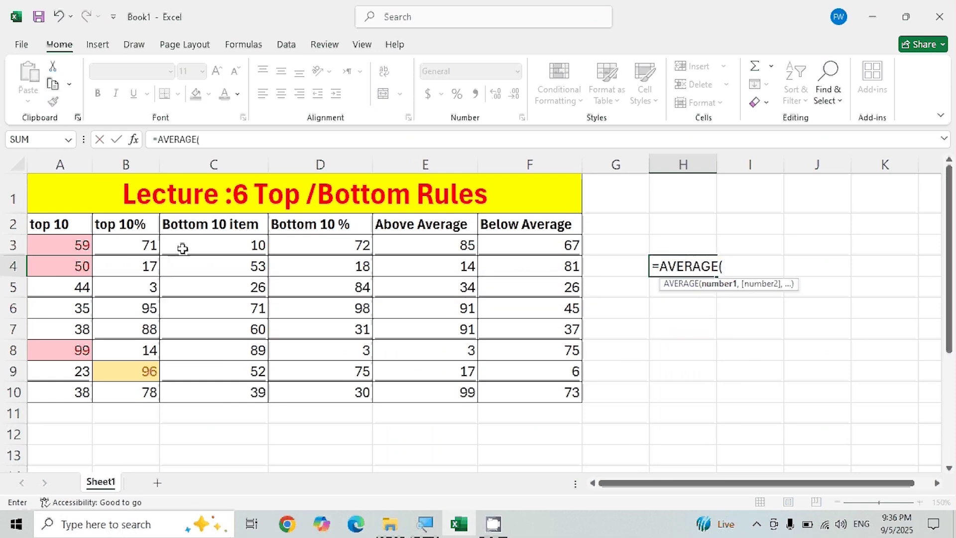
click(145, 246)
drag(130, 289, 122, 389)
key(Return)
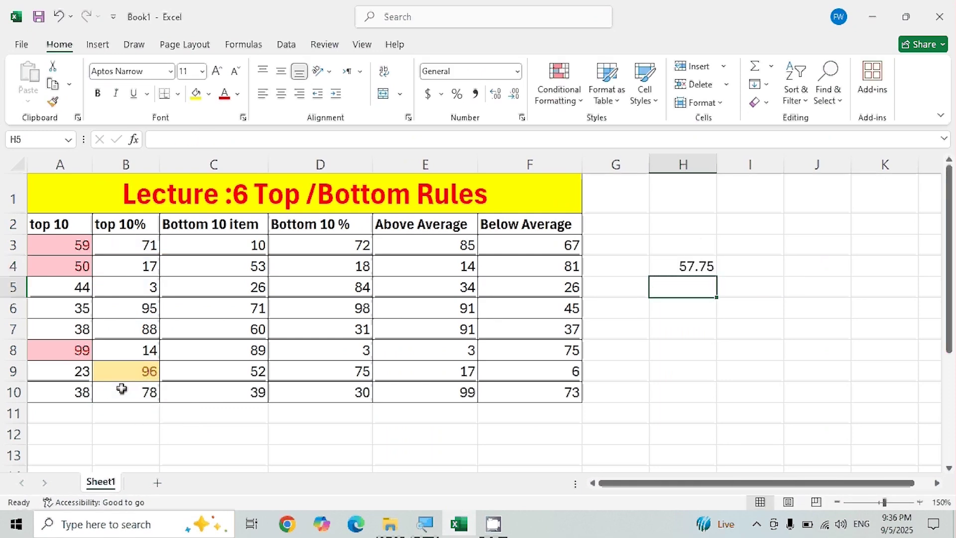
click(699, 267)
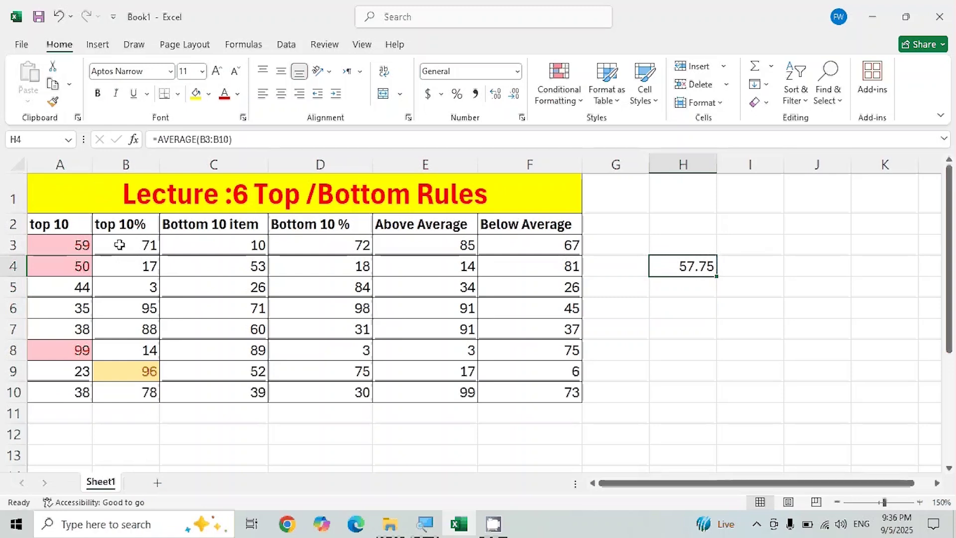
drag(124, 225, 125, 328)
drag(128, 372, 127, 394)
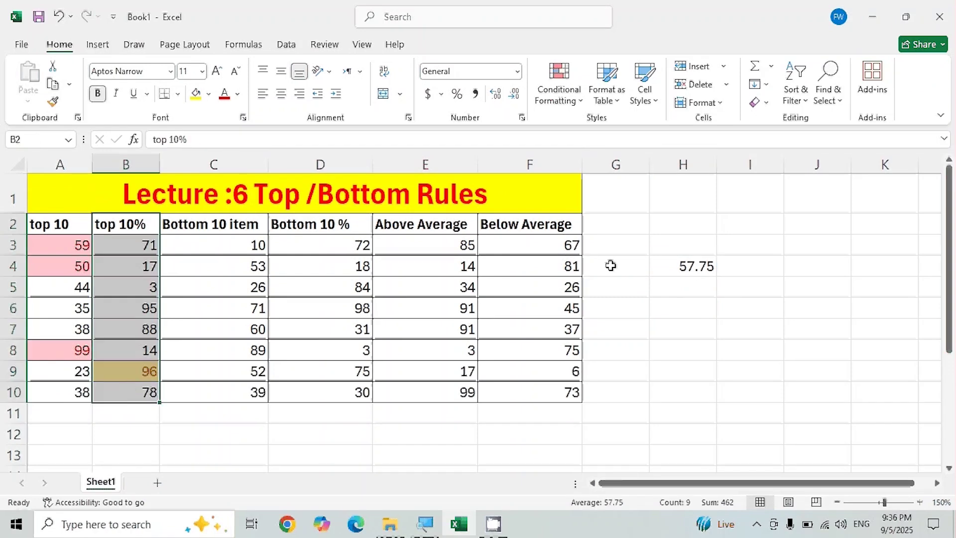
click(677, 268)
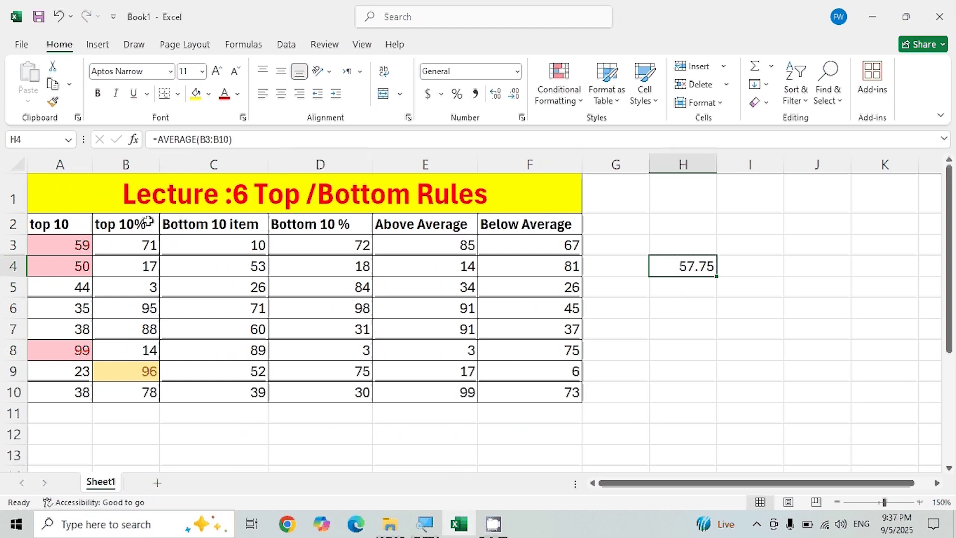
drag(148, 222, 131, 392)
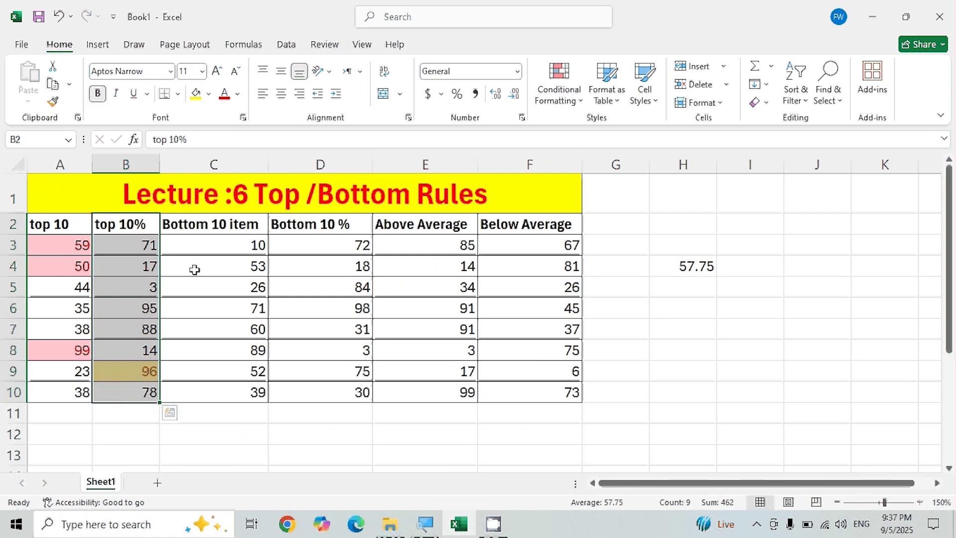
- Apply a Bottom 10 Items conditional formatting rule to C2:C10, highlighting the bottom 3 with Light Red Fill with Dark Red Text
click(261, 229)
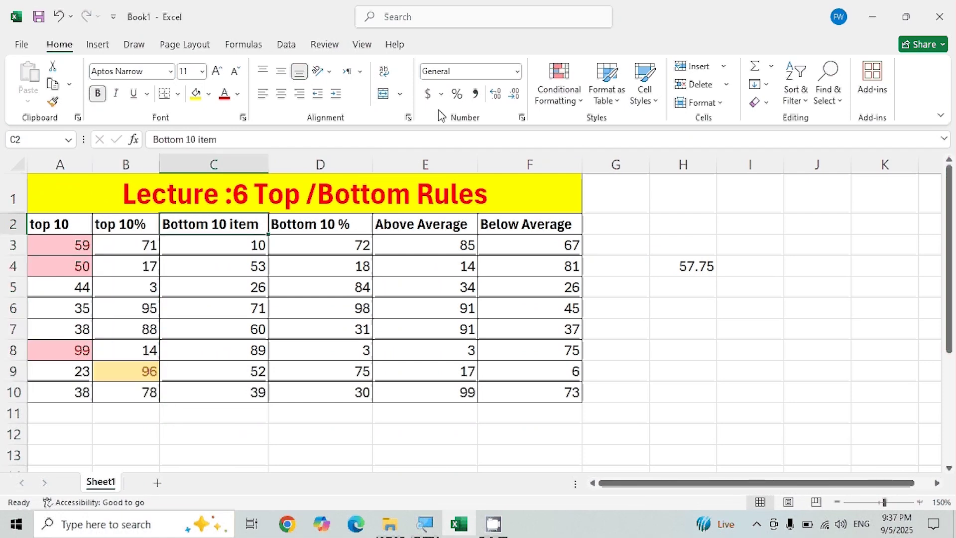
drag(164, 234, 215, 392)
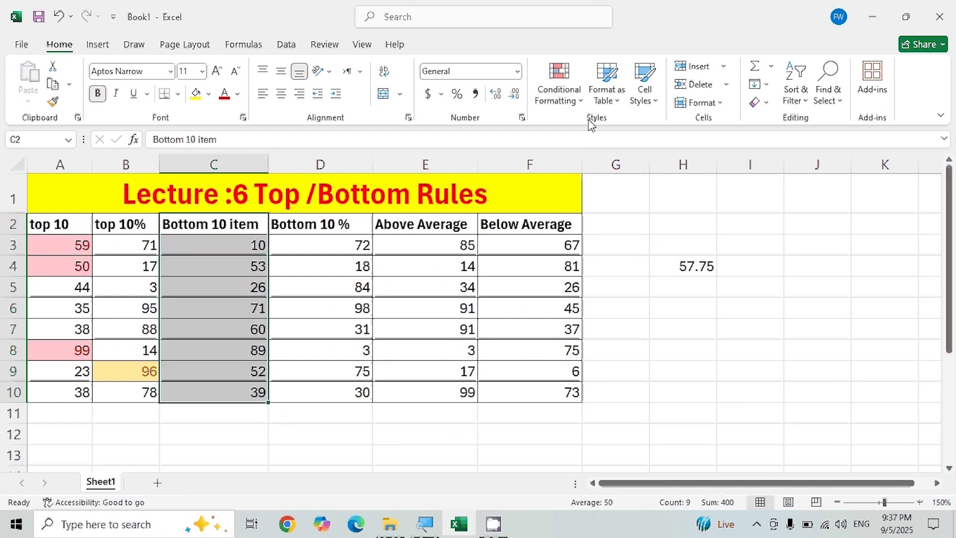
click(574, 103)
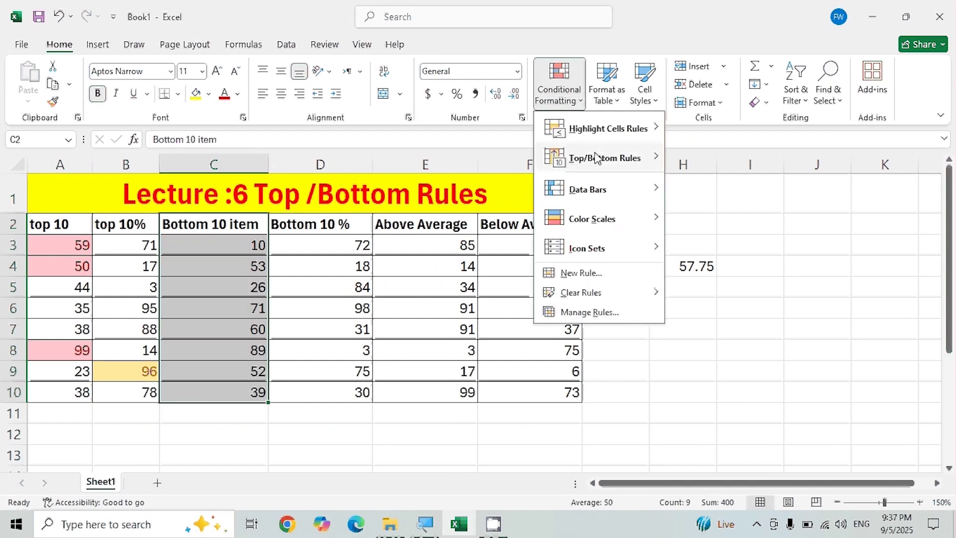
mouse_move(595, 157)
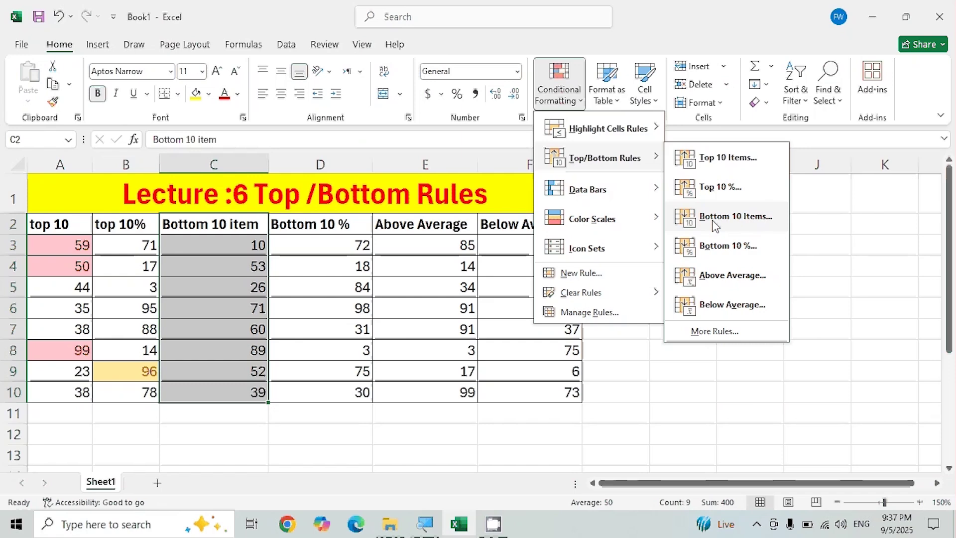
click(715, 219)
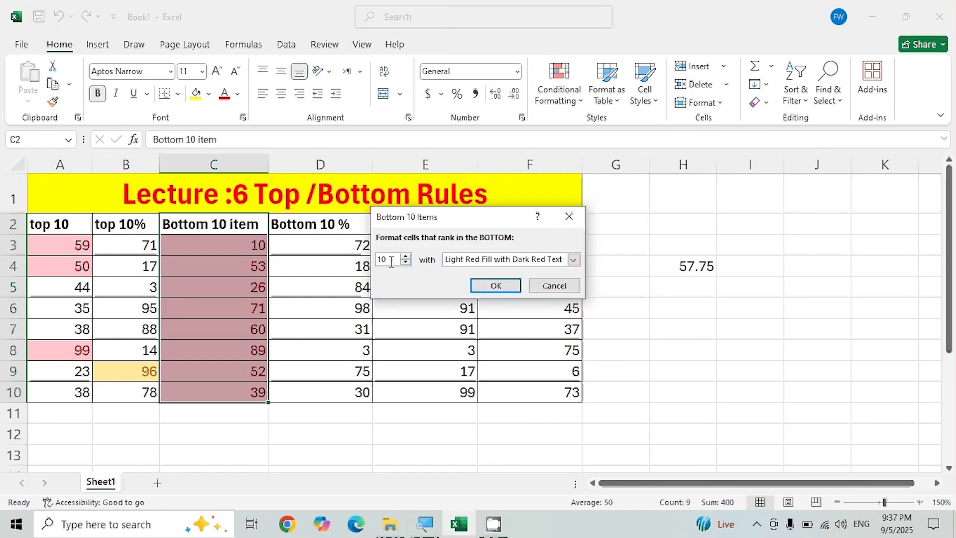
key(BackSpace)
key(BackSpace)
text(3)
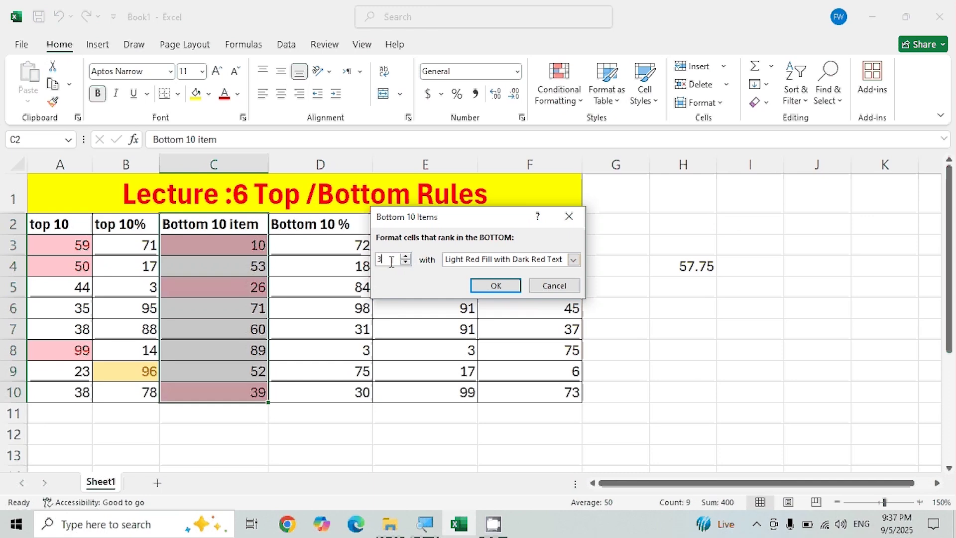
click(476, 288)
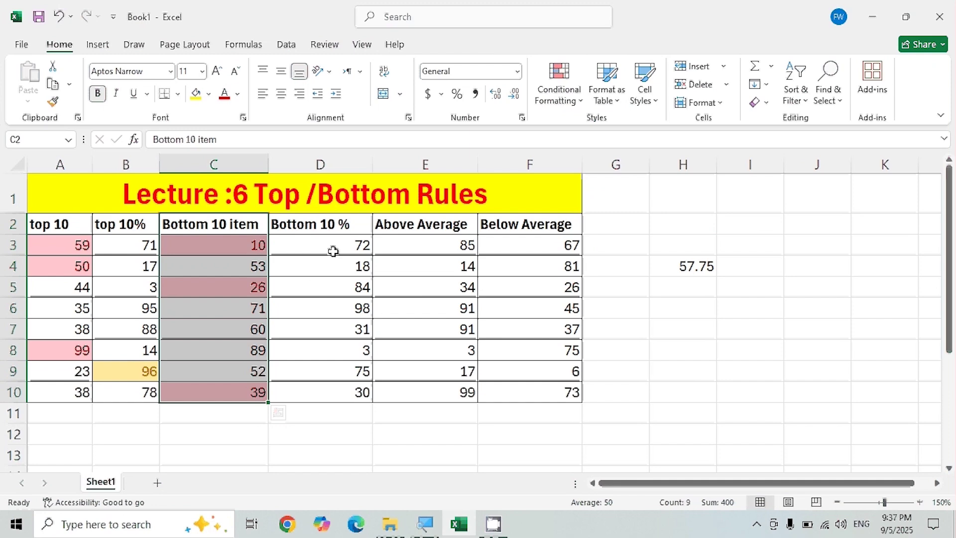
- Apply a Bottom 10% conditional formatting rule to D3:D10 with Light Red Fill with Dark Red Text
drag(334, 251, 341, 393)
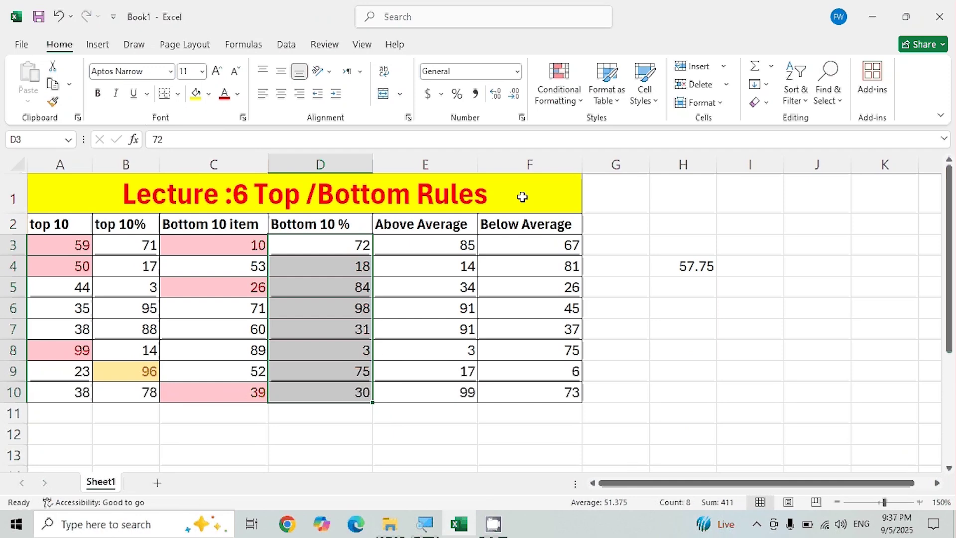
click(567, 95)
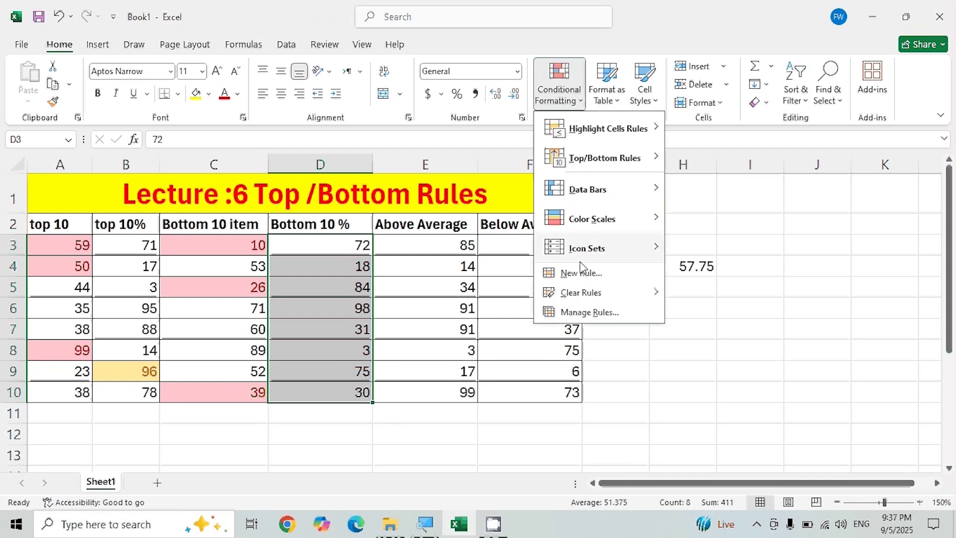
mouse_move(600, 172)
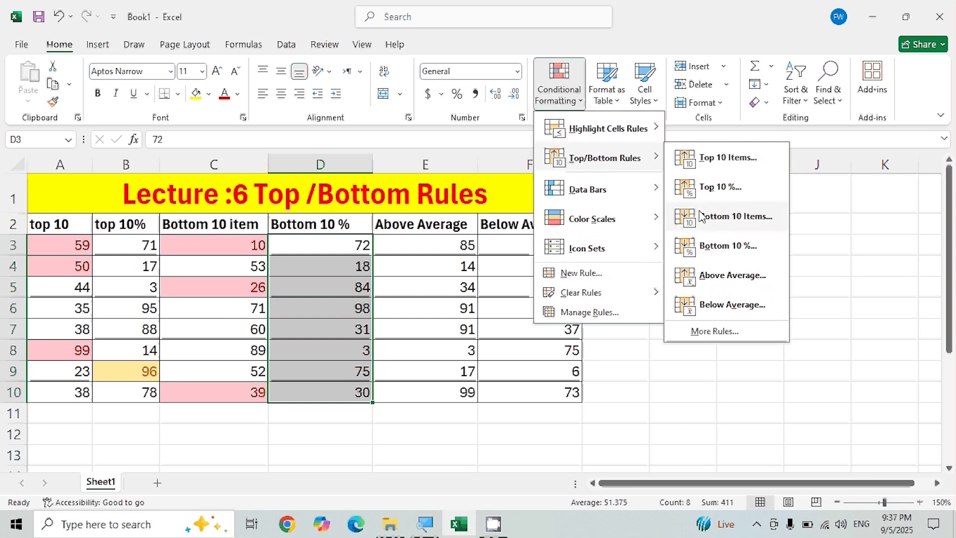
click(704, 246)
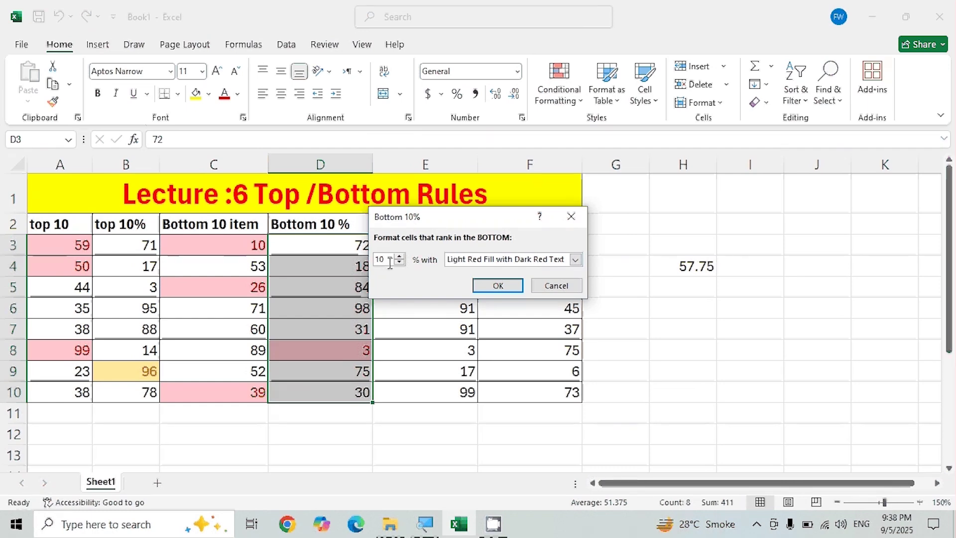
key(BackSpace)
click(512, 285)
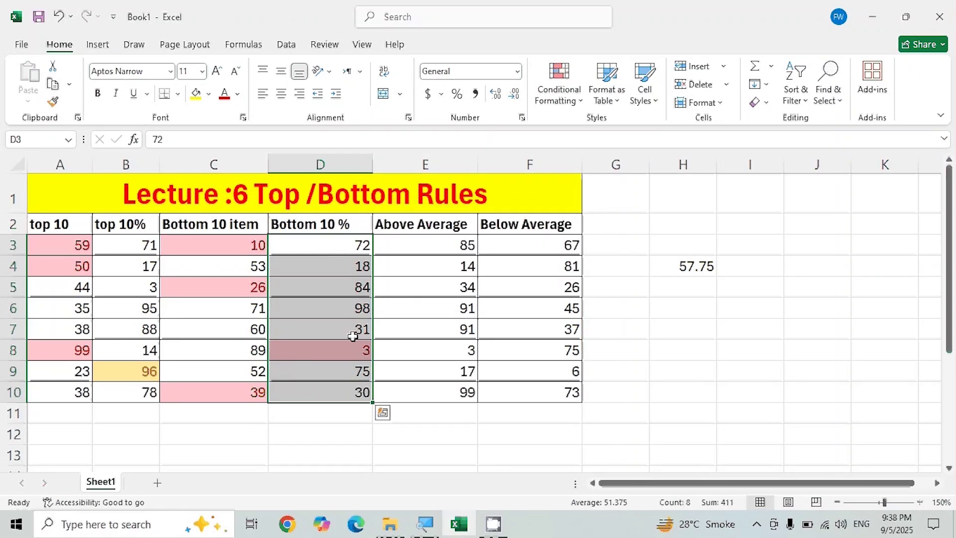
click(352, 359)
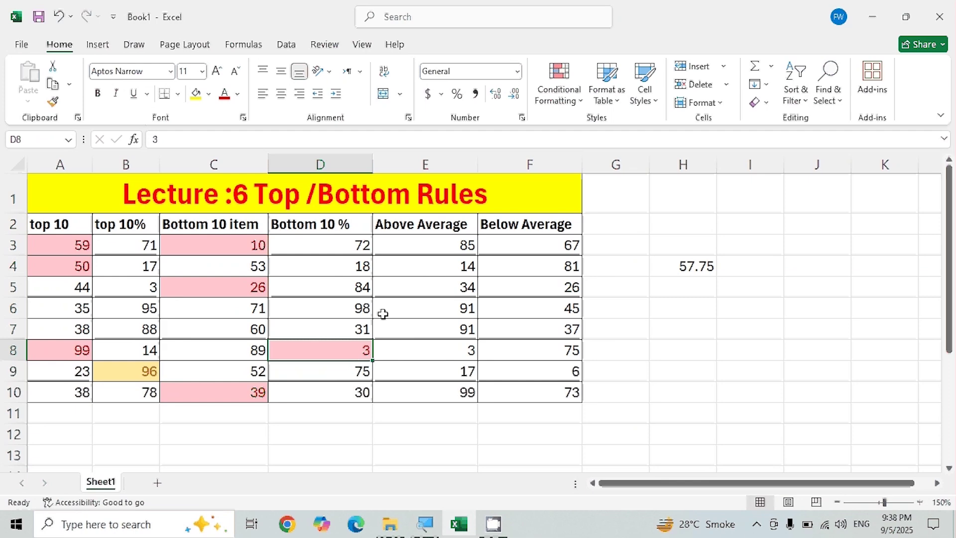
drag(400, 257, 401, 384)
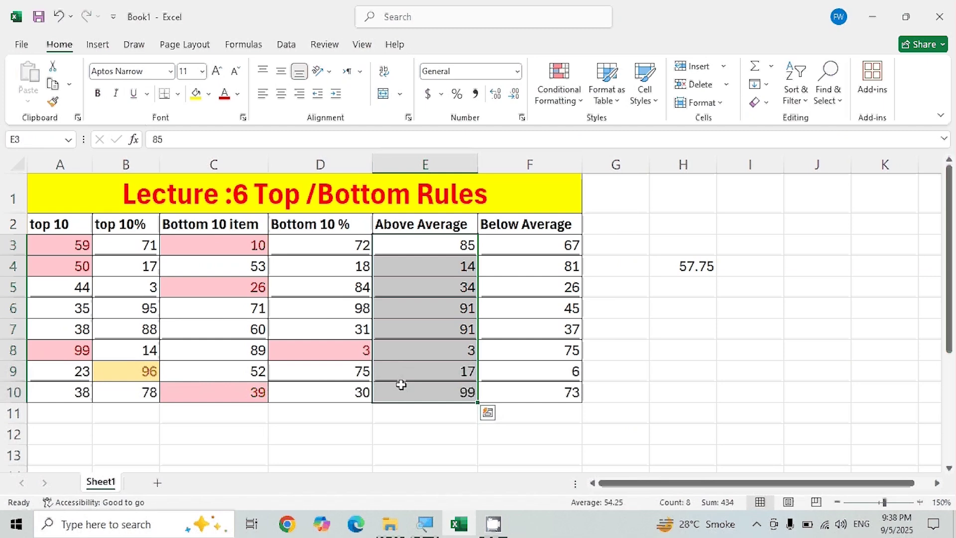
key(ctrl+q)
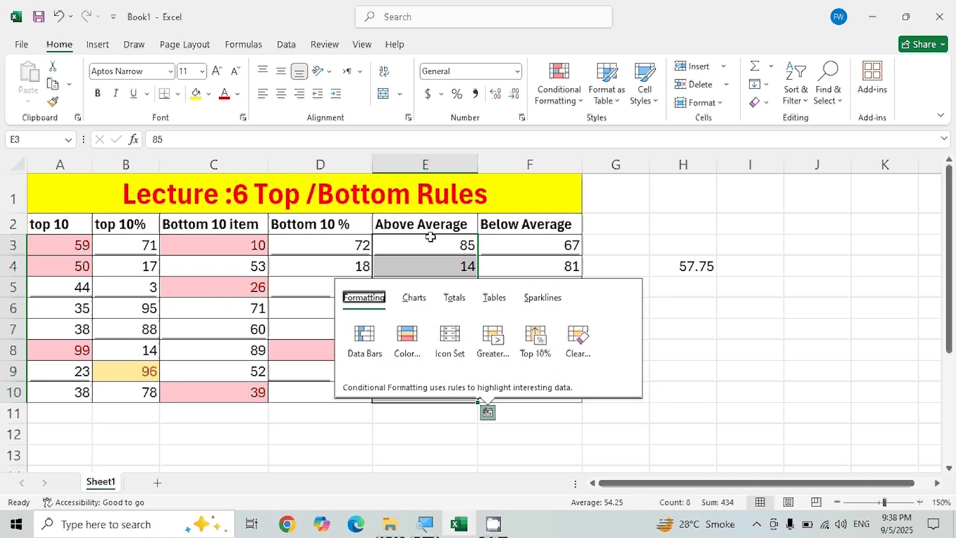
click(430, 238)
- Apply an Above Average conditional formatting rule to E3:E10 with Green Fill with Dark Green Text
drag(430, 238, 450, 394)
click(559, 75)
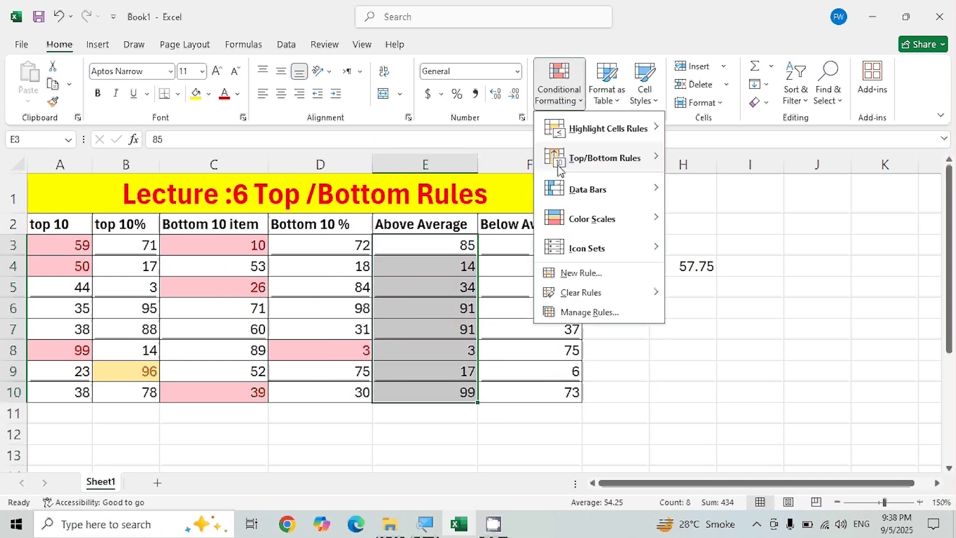
mouse_move(561, 169)
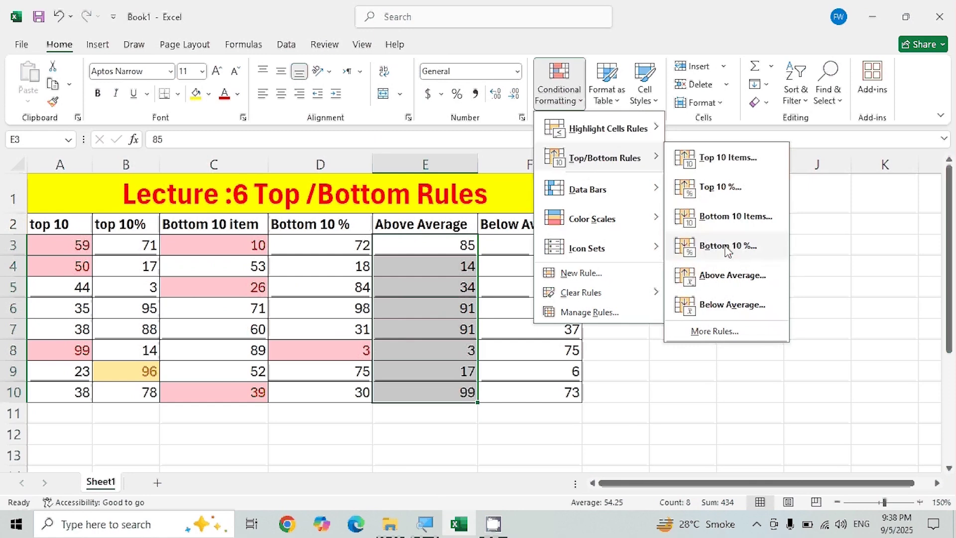
click(717, 287)
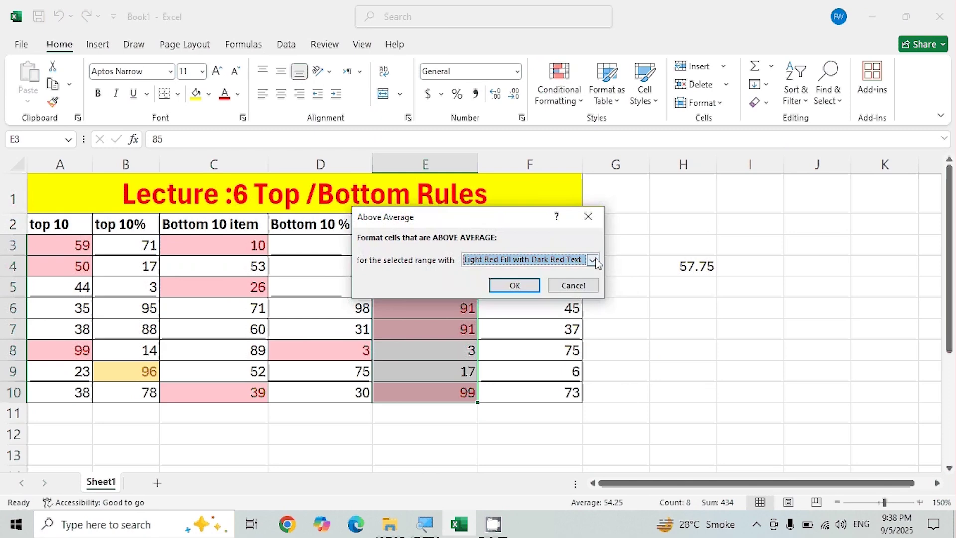
click(531, 265)
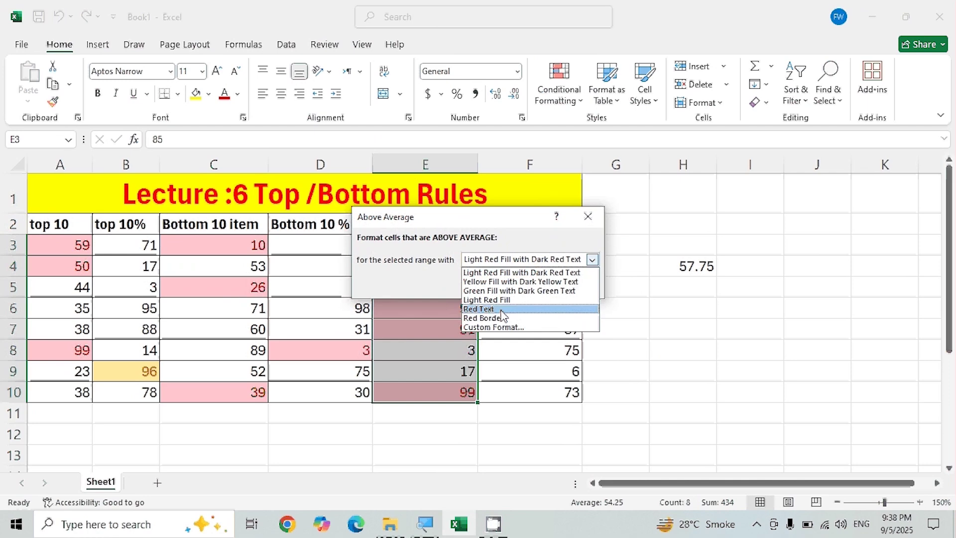
click(516, 291)
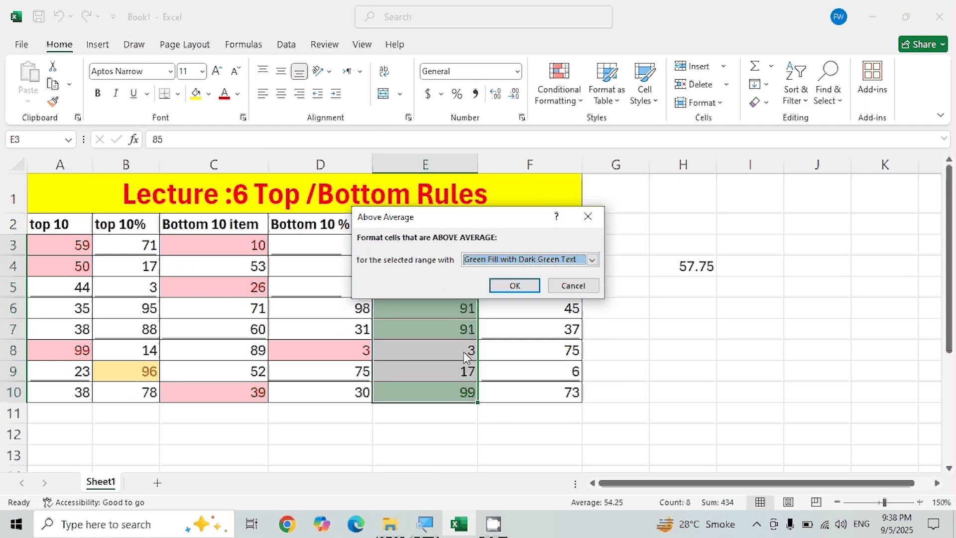
click(522, 284)
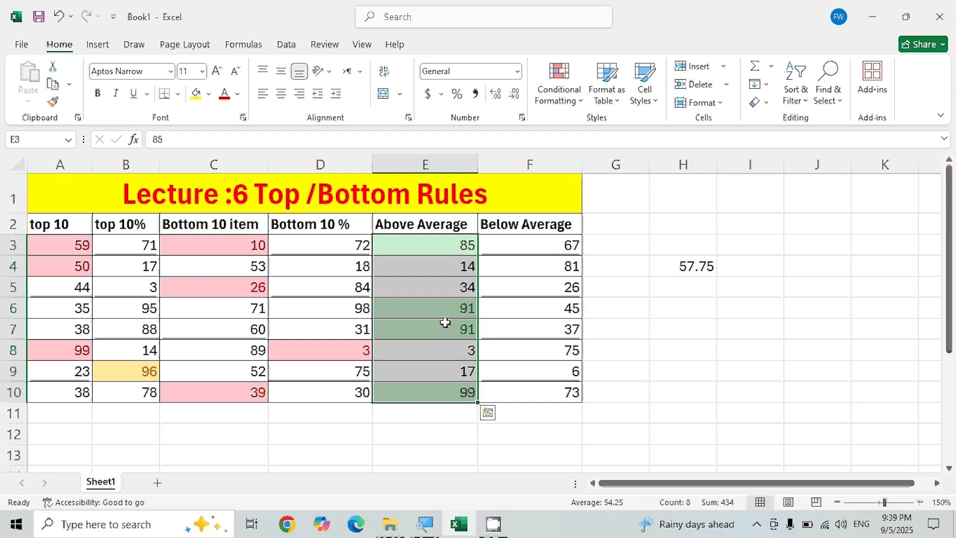
- Apply a Below Average conditional formatting rule to F3:F10 with Light Red Fill with Dark Red Text
drag(567, 248, 556, 382)
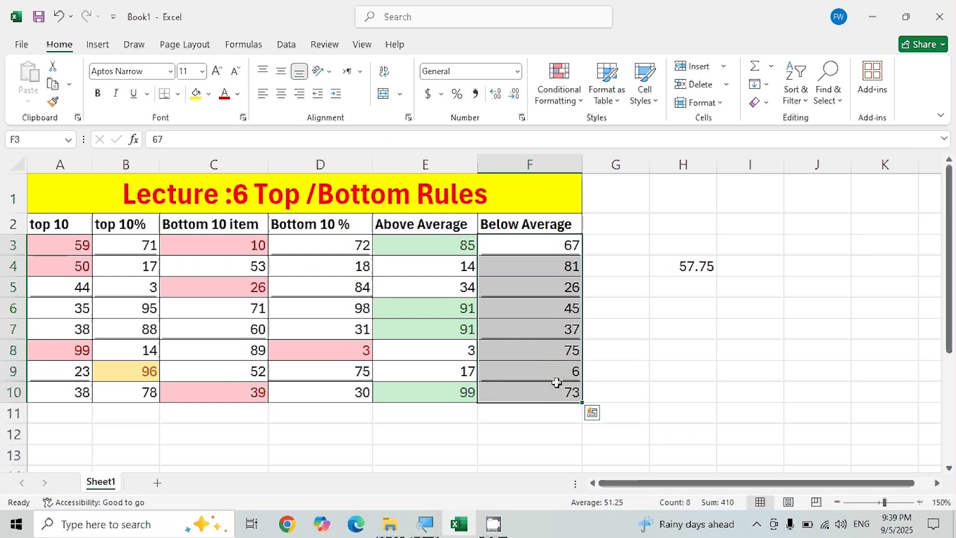
click(563, 105)
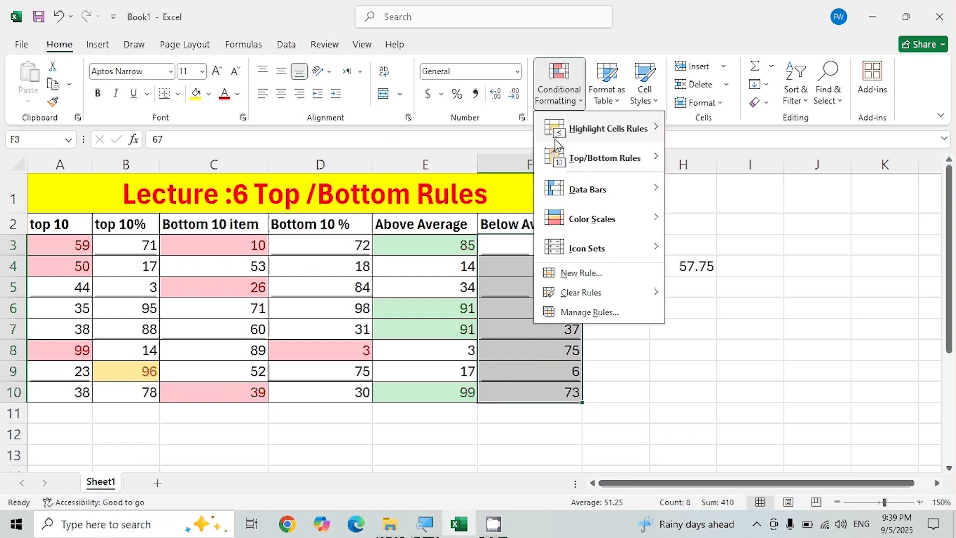
mouse_move(573, 158)
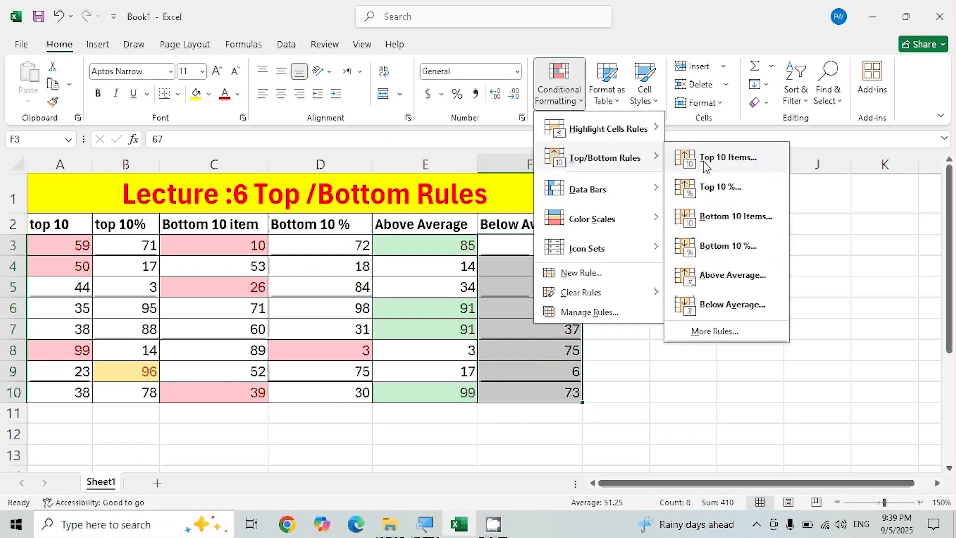
click(730, 306)
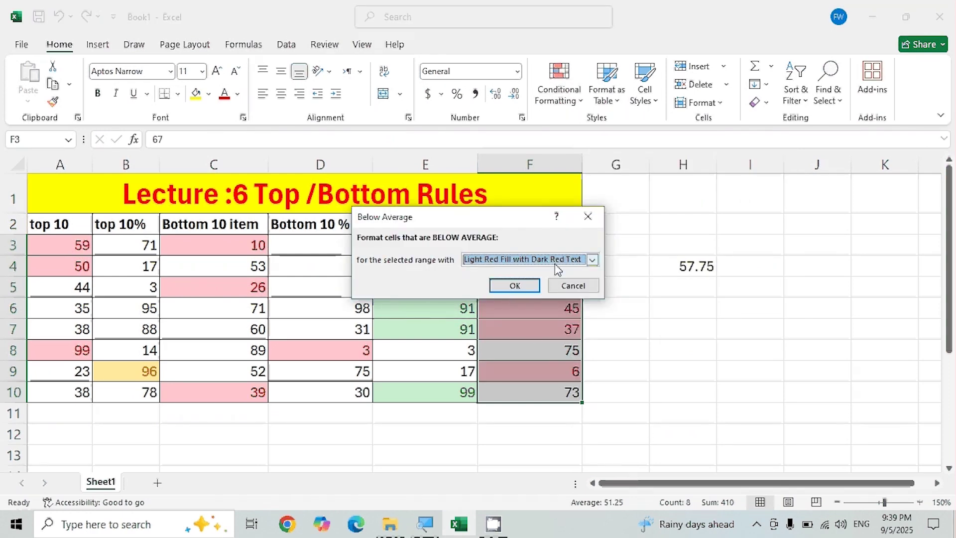
click(527, 287)
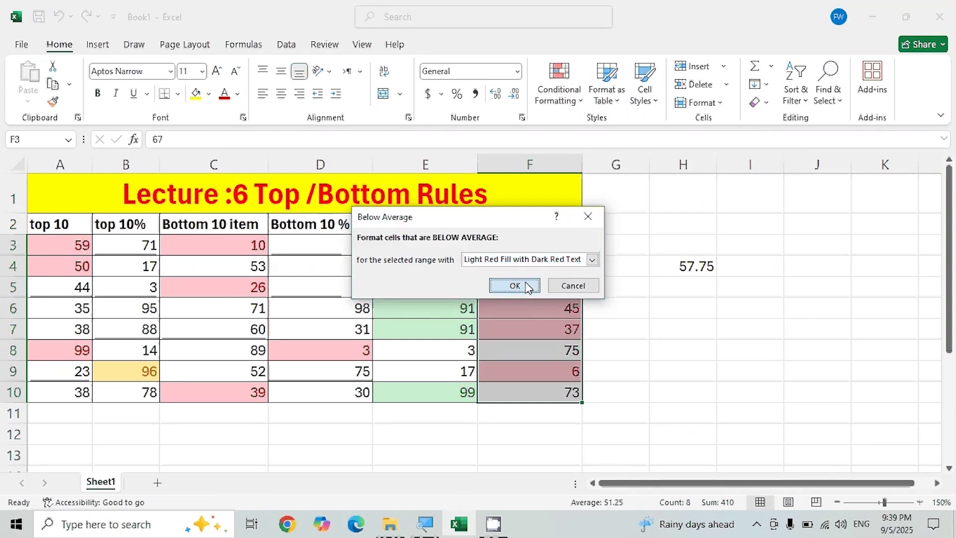
click(625, 287)
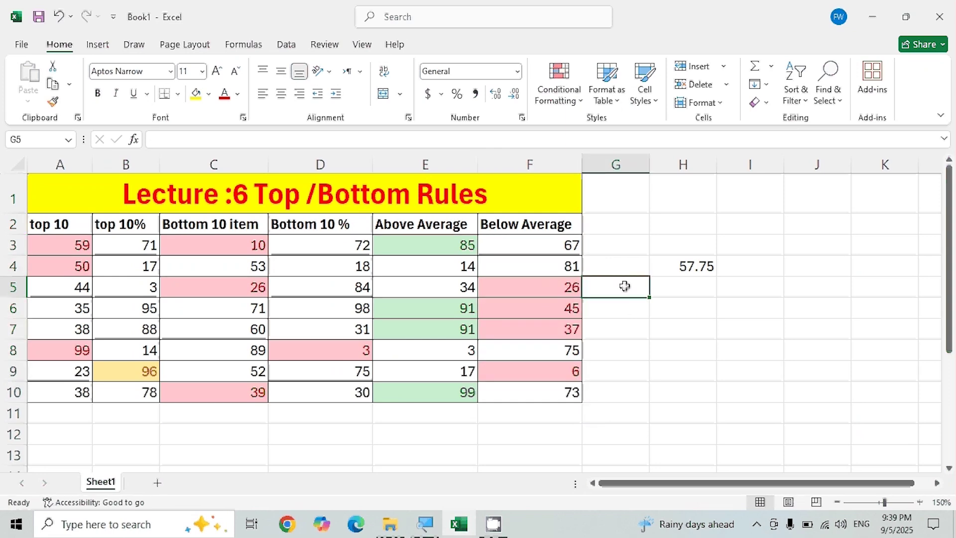
drag(89, 349, 91, 327)
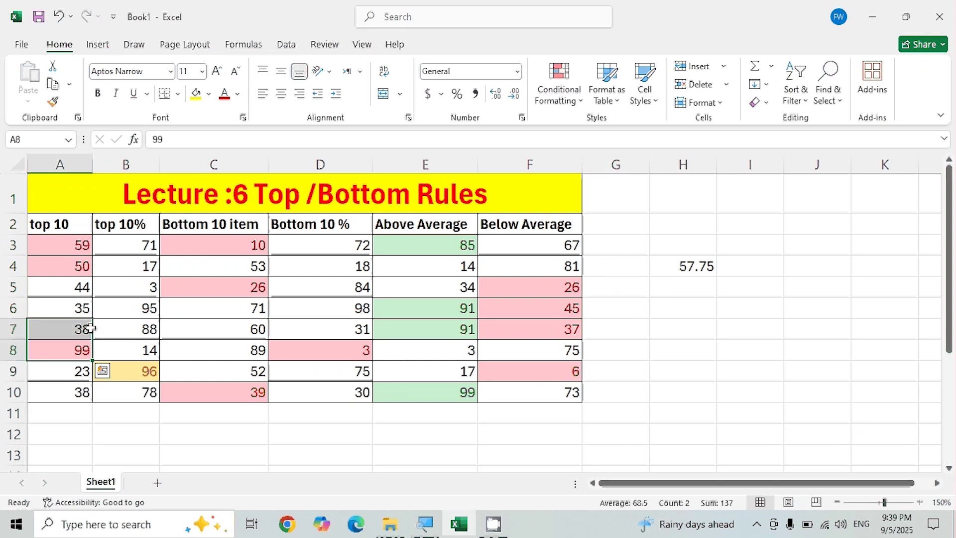
click(283, 338)
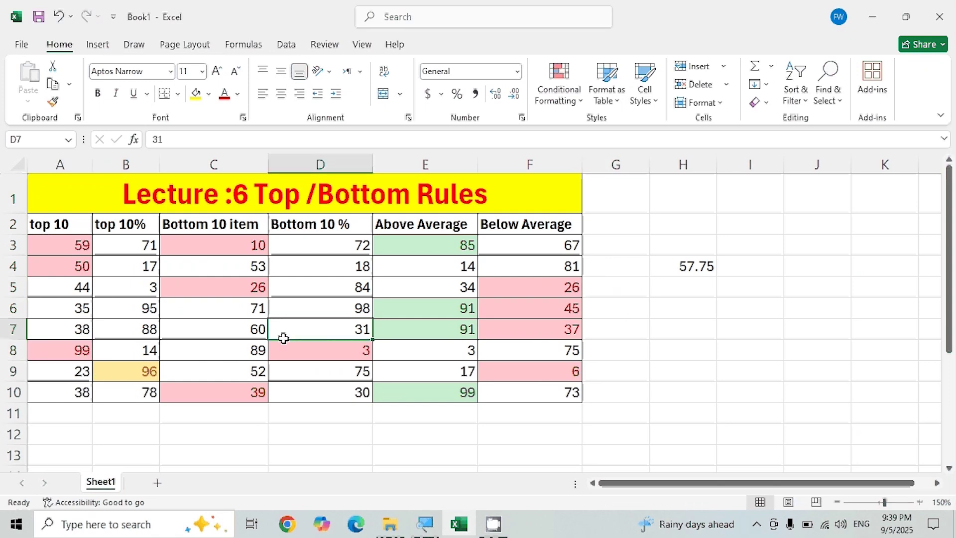